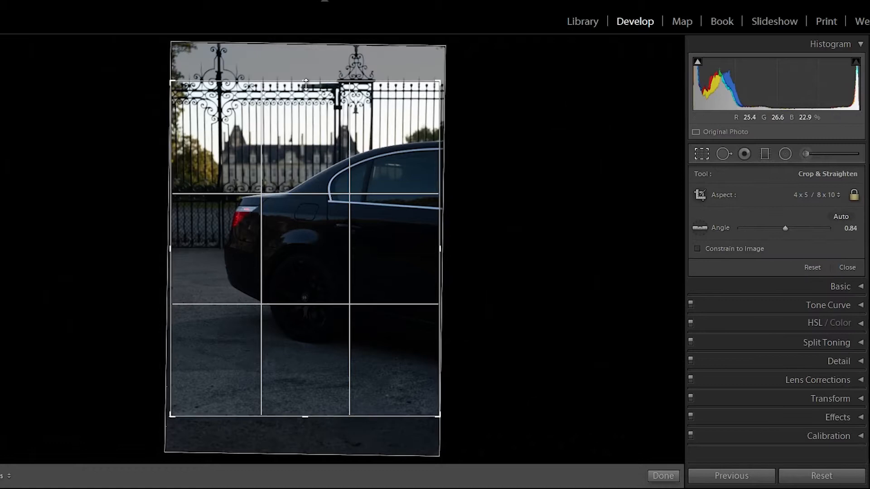
Crop the photo in the 4 x 5 / 8 x 10 aspect ratio around the rear of the car and apply the crop
left_click_drag(338, 199, 324, 228)
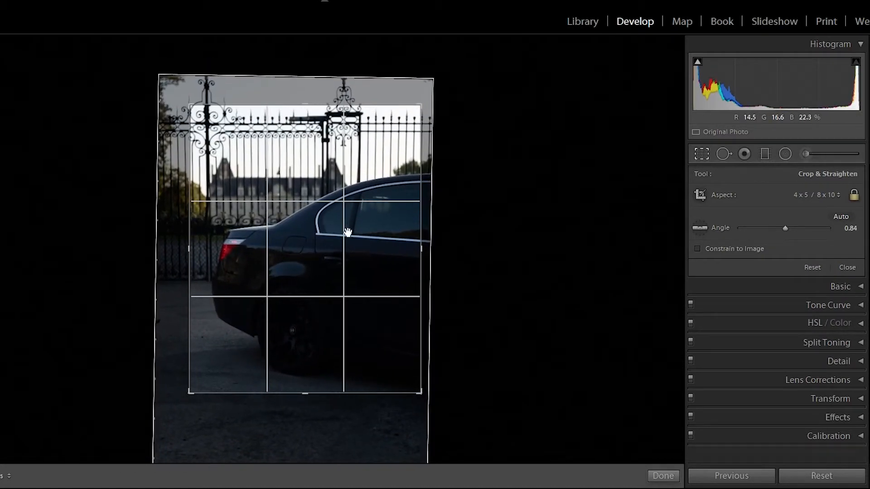
mouse_move(370, 268)
left_mouse_down()
mouse_move(361, 274)
mouse_move(361, 267)
left_mouse_up()
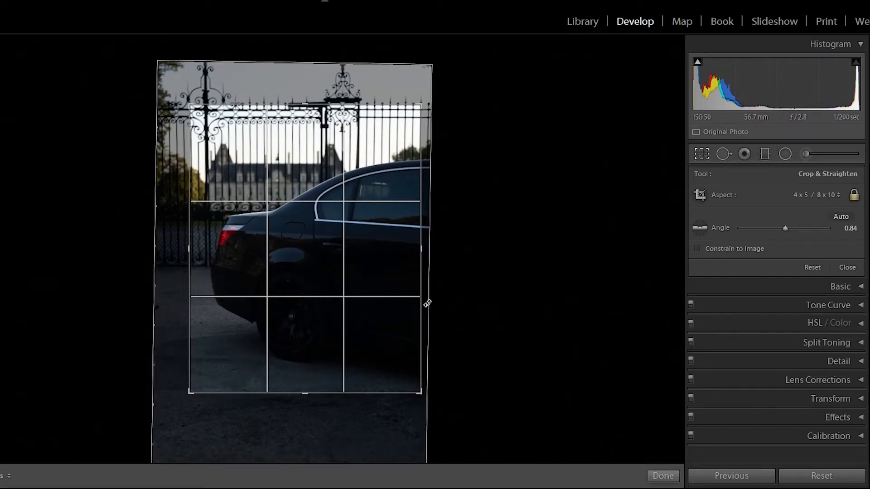
left_click(663, 476)
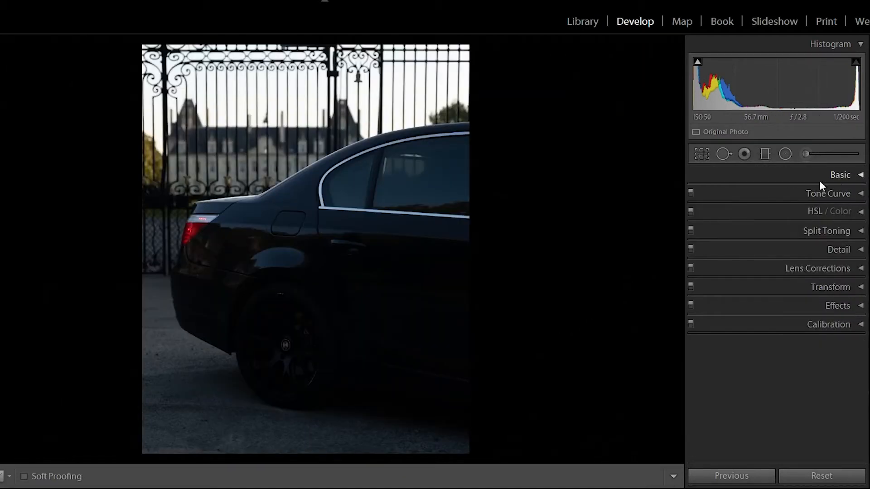
Set Contrast +20, Shadows +36, Clarity +36, Dehaze -14, Vibrance +28 and Saturation +35, and shift the white balance towards magenta
left_click(859, 177)
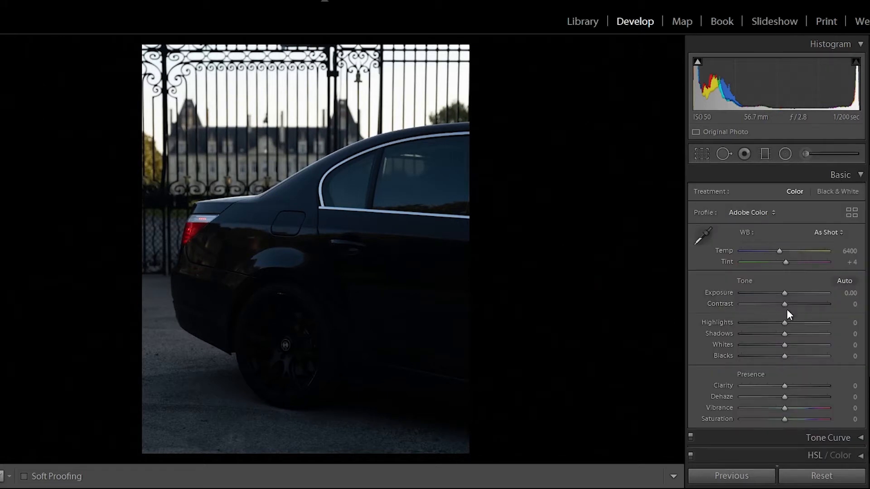
left_click_drag(791, 306, 801, 333)
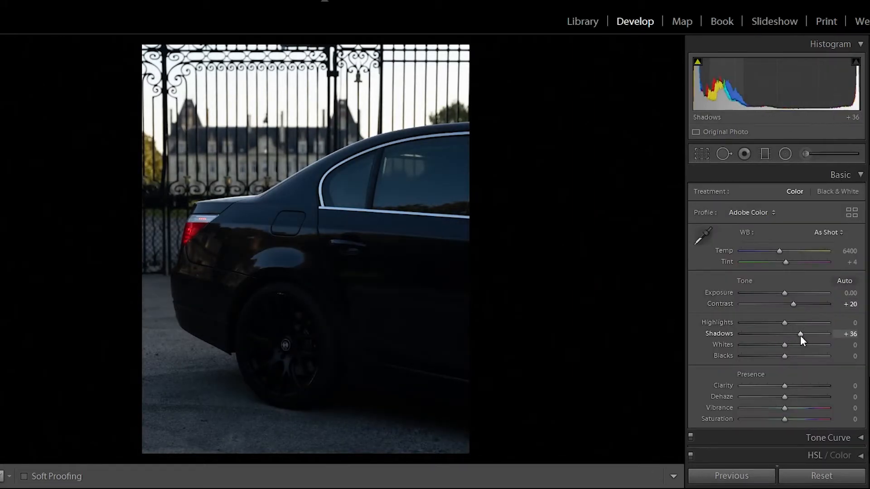
left_click_drag(784, 386, 804, 417)
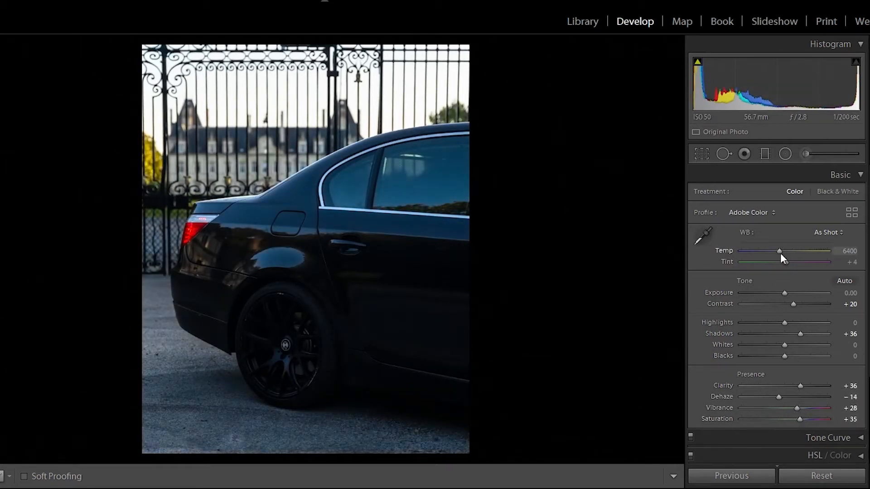
left_click_drag(788, 265, 801, 263)
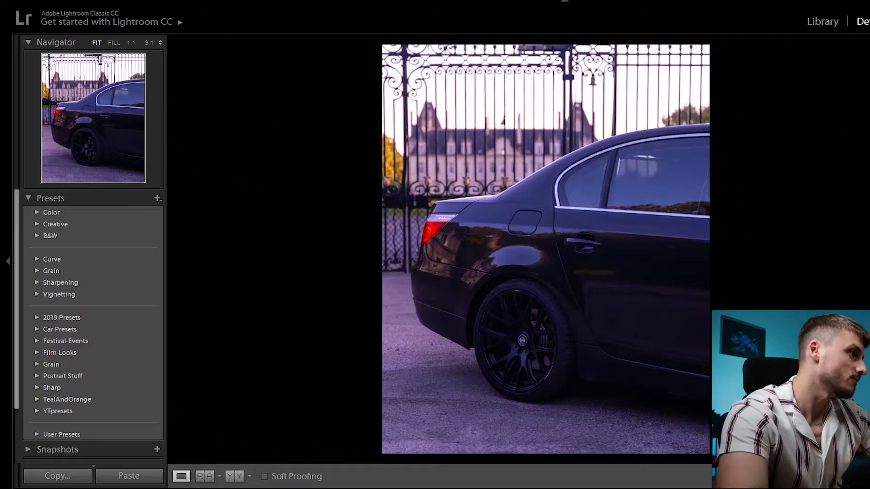
Start creating a new develop preset from the current photo settings
left_click(157, 198)
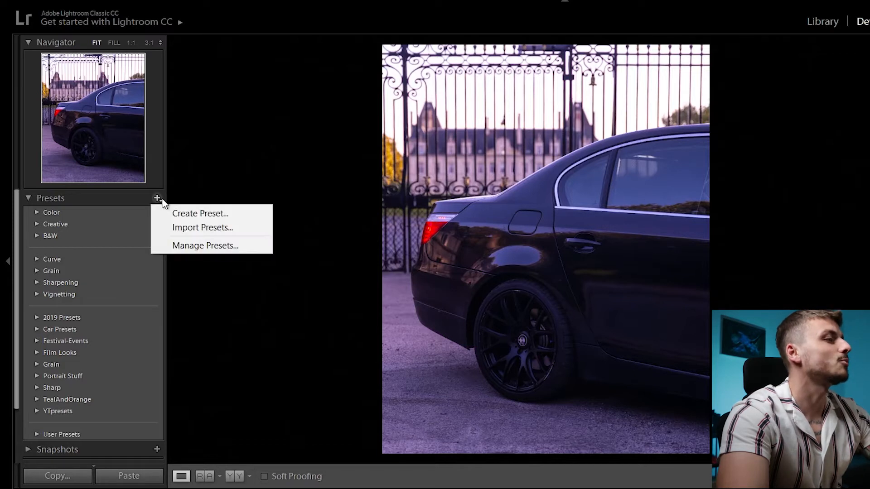
left_click(197, 213)
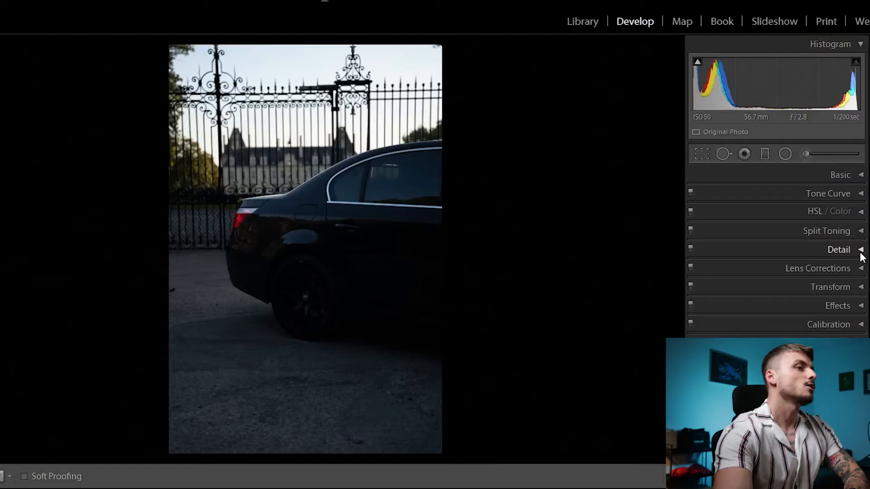
Enable profile corrections and chromatic aberration removal in the photo's lens corrections
left_click(803, 268)
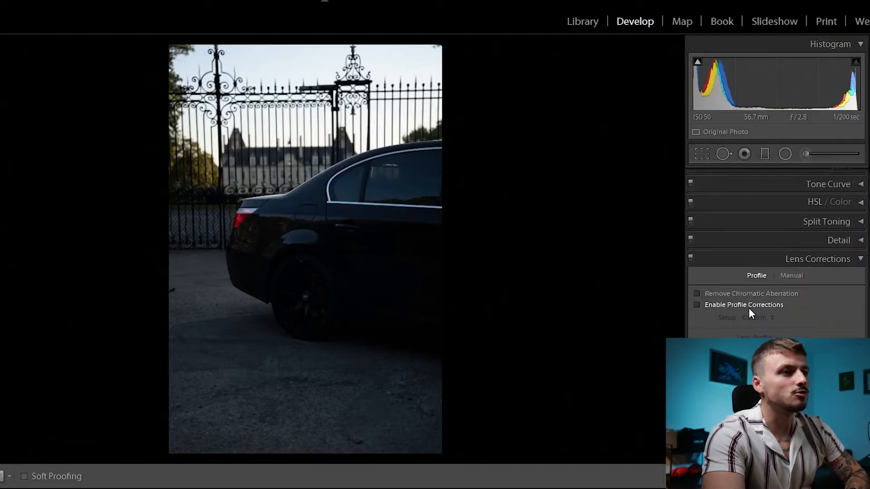
left_click(748, 305)
left_click(749, 294)
left_click(859, 259)
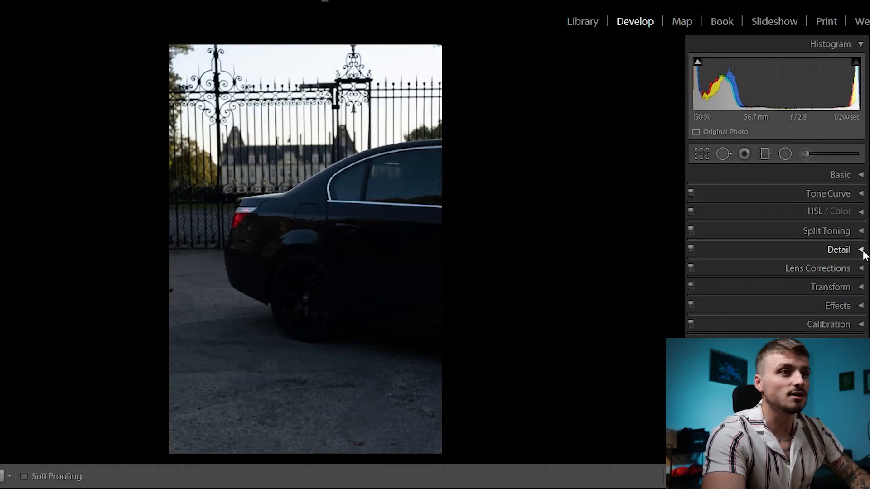
Raise the sharpening Masking while viewing the mask preview, so that sharpening is limited to the edges
left_click(862, 252)
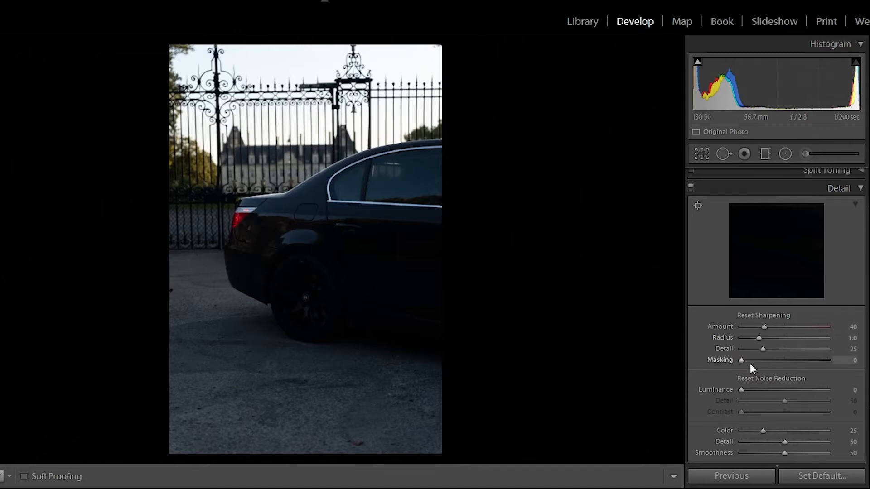
left_click_drag(742, 360, 767, 366)
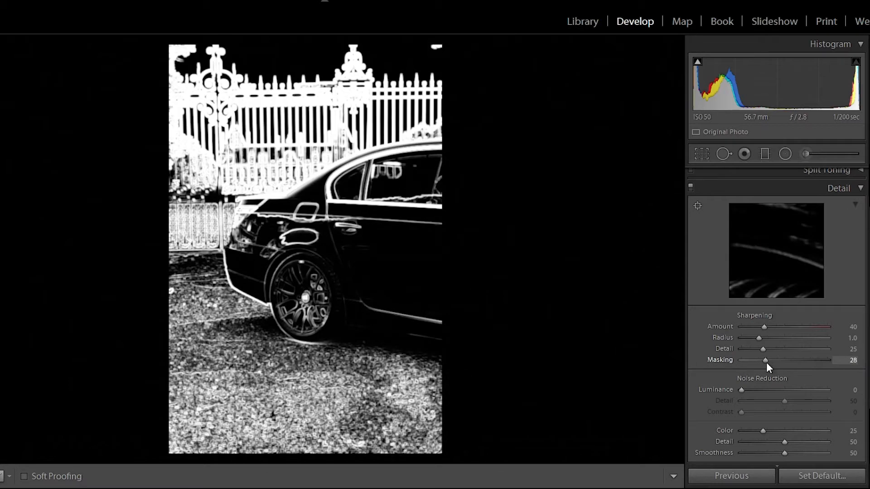
left_click_drag(766, 363, 790, 358)
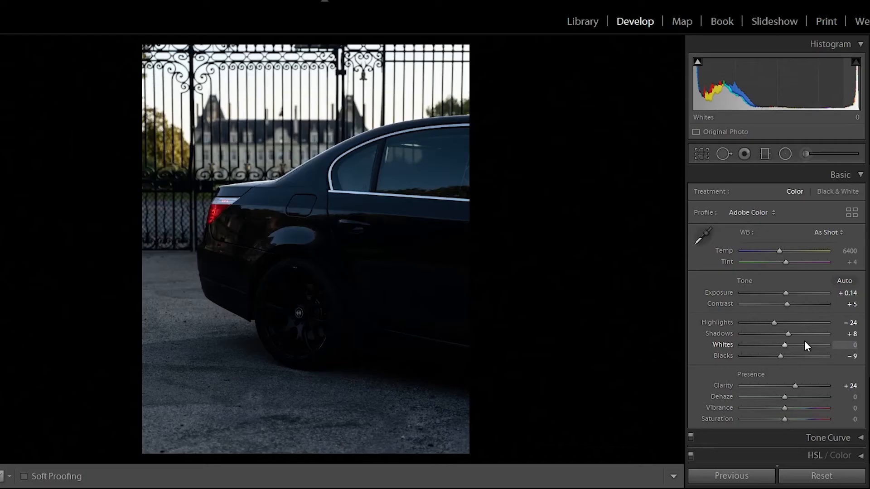
Raise the photo's Shadows to +65
mouse_move(804, 341)
left_mouse_down()
mouse_move(787, 335)
mouse_move(811, 335)
left_mouse_up()
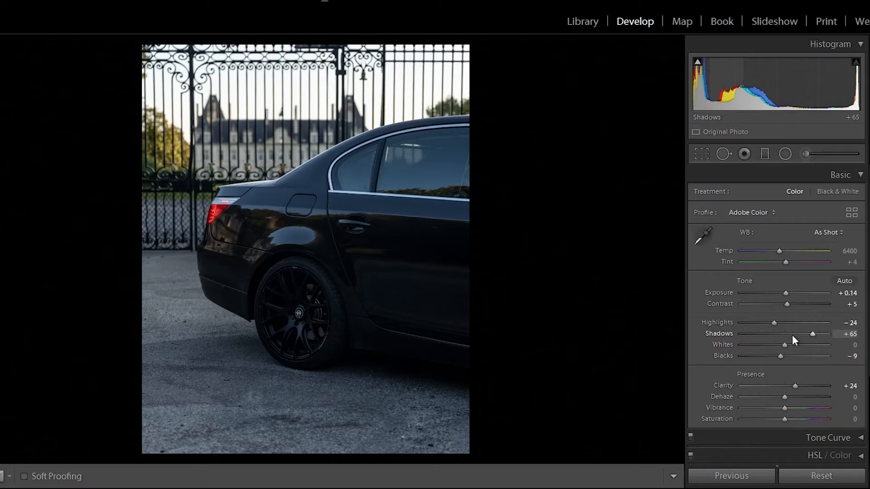
Add a diagonal graduated filter over the ground at the photo's lower left with Exposure -1.56, Shadows 6 and Clarity 14
left_click(765, 155)
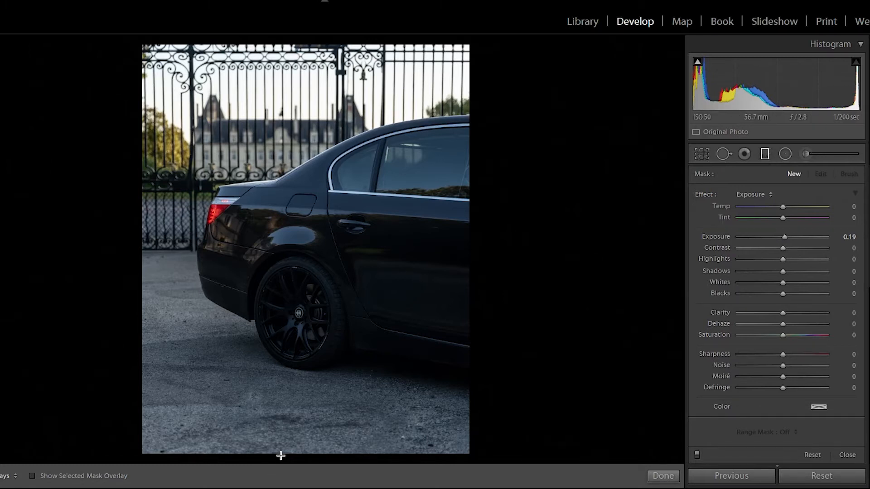
left_click_drag(202, 456, 341, 217)
left_click_drag(154, 448, 146, 475)
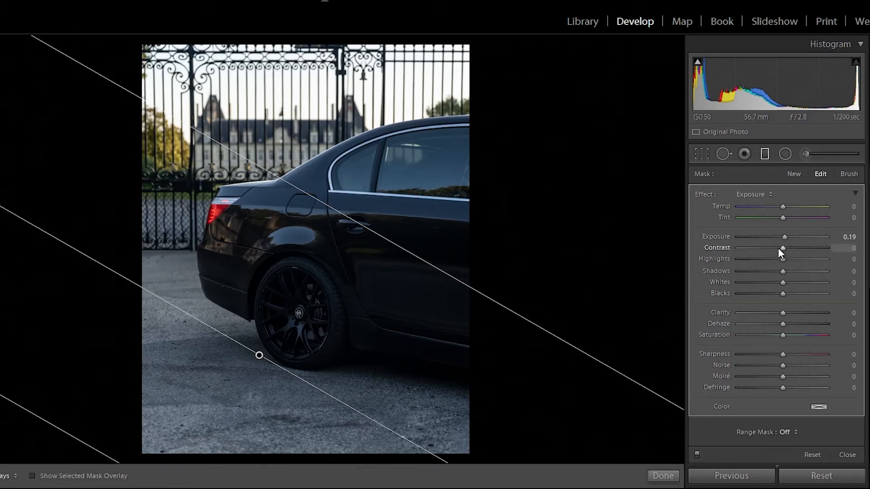
left_click_drag(781, 235, 763, 238)
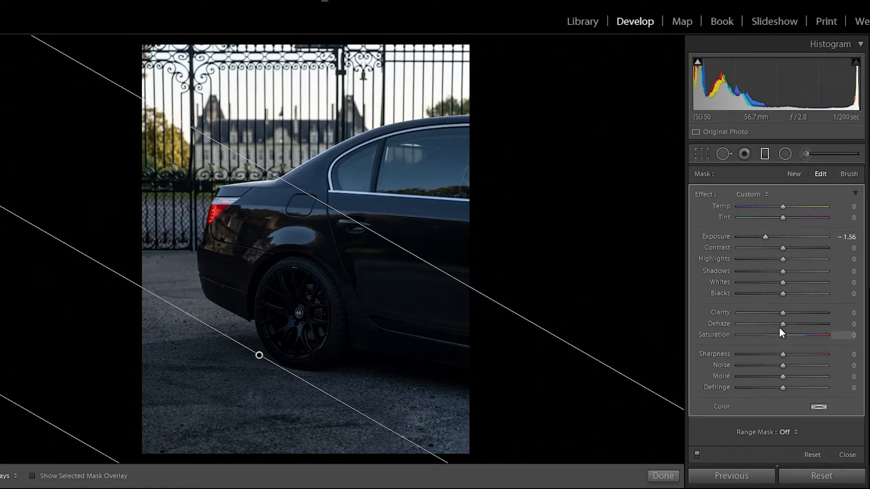
left_click_drag(781, 313, 787, 313)
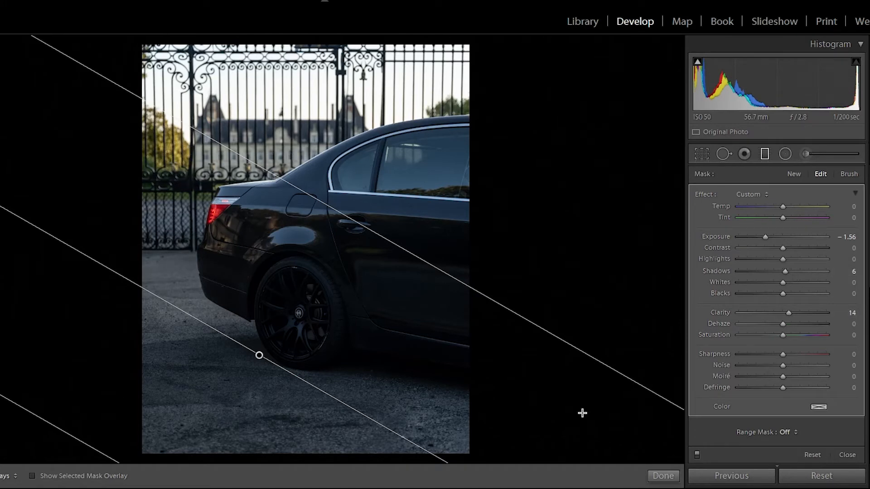
Erase the graduated filter's mask from the wheel and car body with a size 11 brush, checking coverage with the mask overlay
key("o")
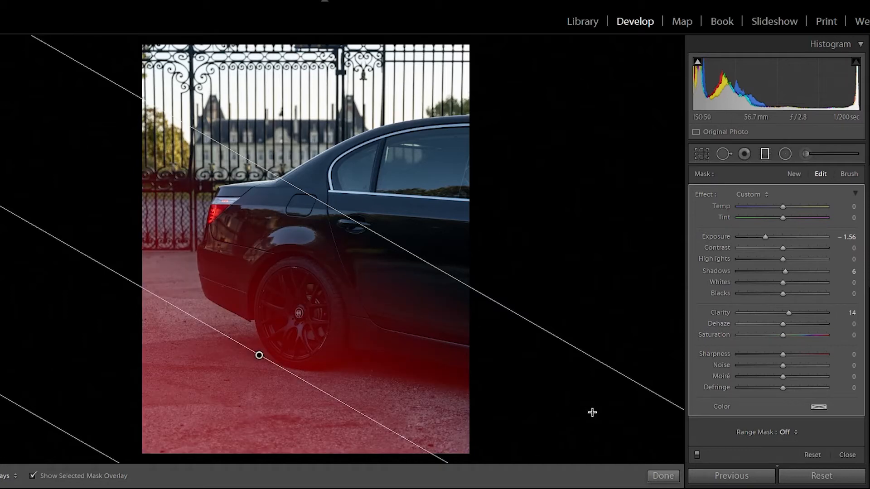
left_click(847, 175)
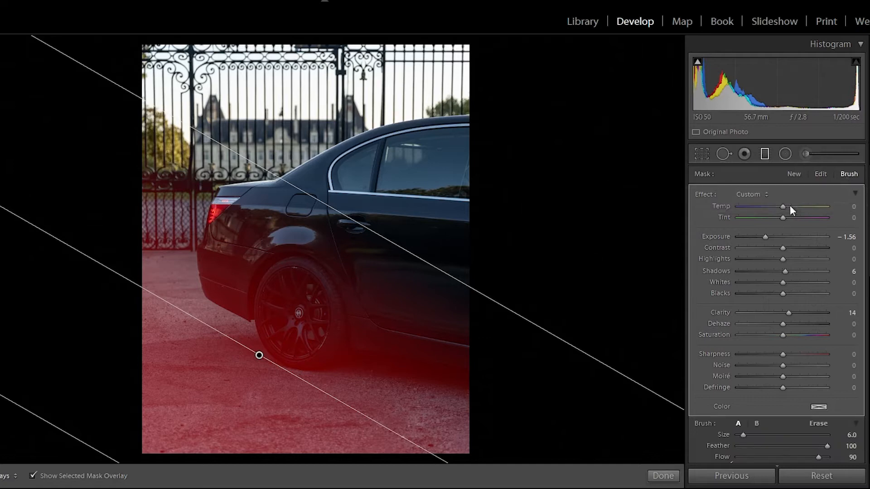
left_click(818, 425)
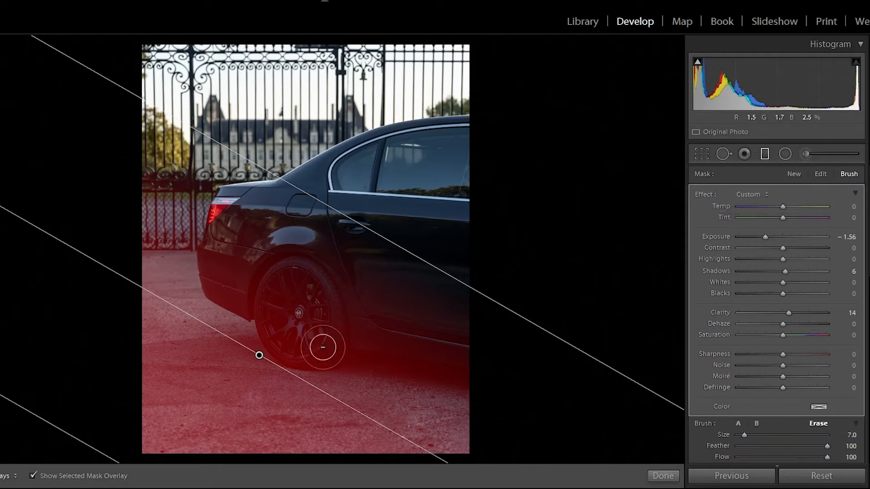
scroll(322, 347, "up", 5)
scroll(301, 295, "down", 6)
key("h")
mouse_move(282, 300)
left_mouse_down()
mouse_move(290, 252)
mouse_move(264, 295)
mouse_move(243, 233)
mouse_move(228, 280)
mouse_move(297, 334)
left_mouse_up()
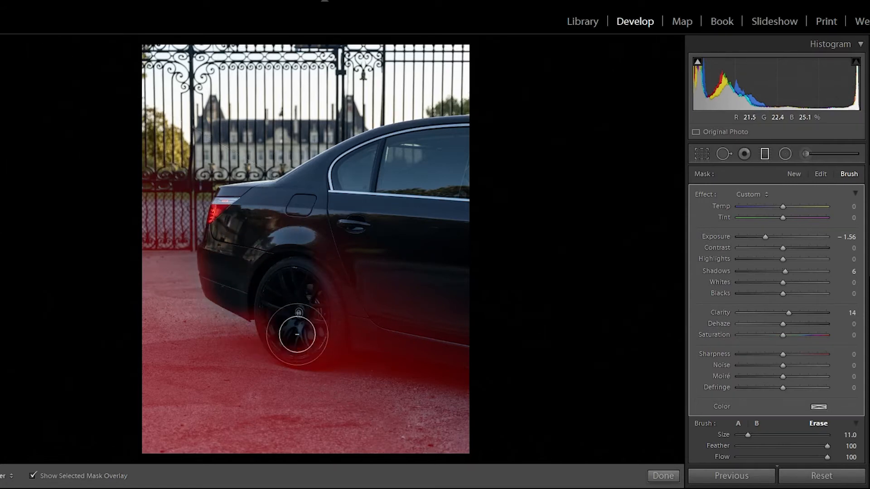
mouse_move(270, 306)
left_mouse_down()
mouse_move(332, 295)
mouse_move(338, 278)
mouse_move(407, 342)
mouse_move(481, 353)
left_mouse_up()
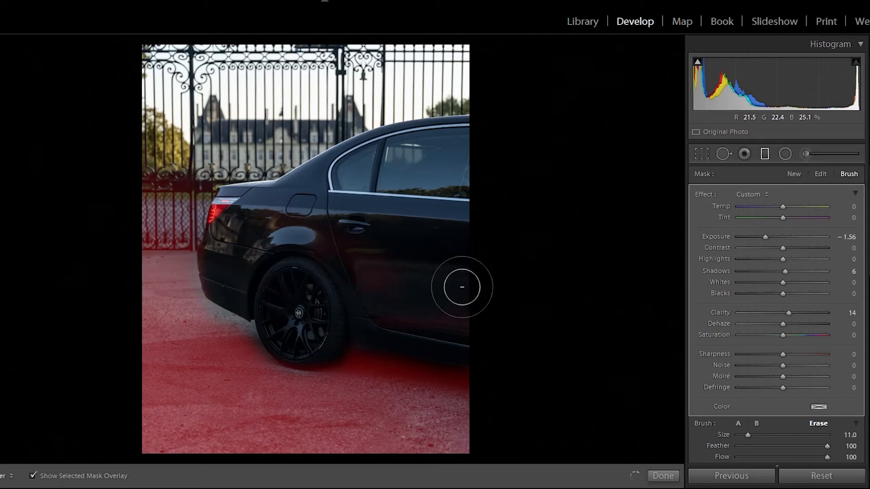
mouse_move(336, 231)
left_mouse_down()
mouse_move(434, 319)
mouse_move(427, 308)
left_mouse_up()
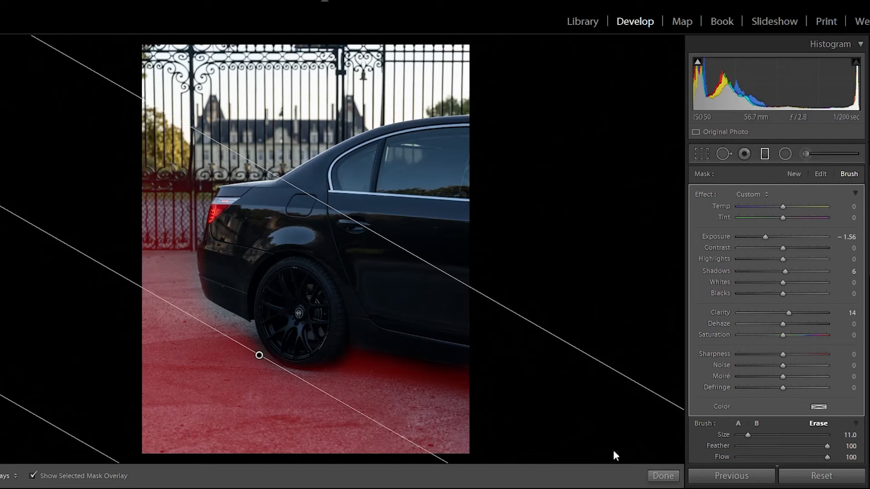
key("o")
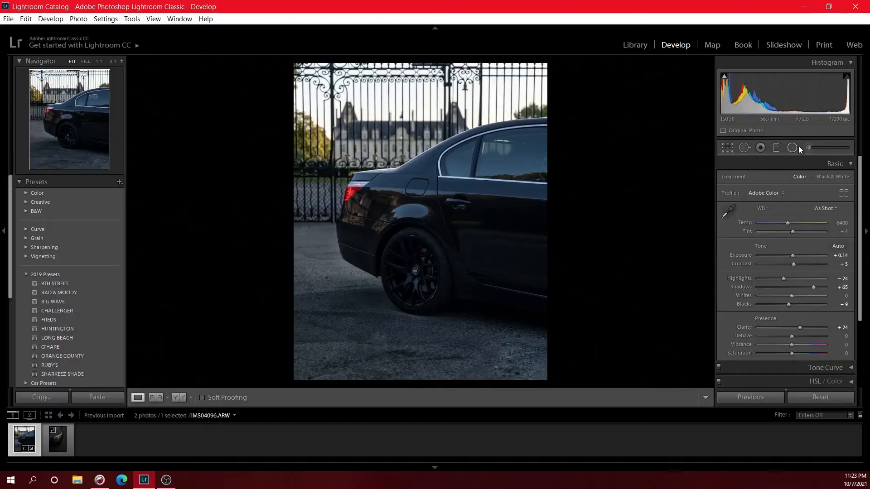
Paint an Exposure adjustment brush mask over the car's rear door window and show its overlay
left_click(807, 147)
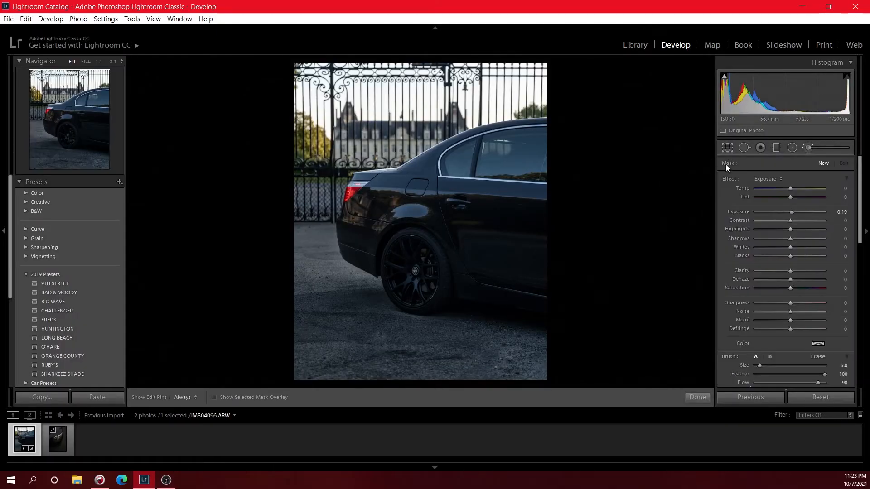
left_click(773, 179)
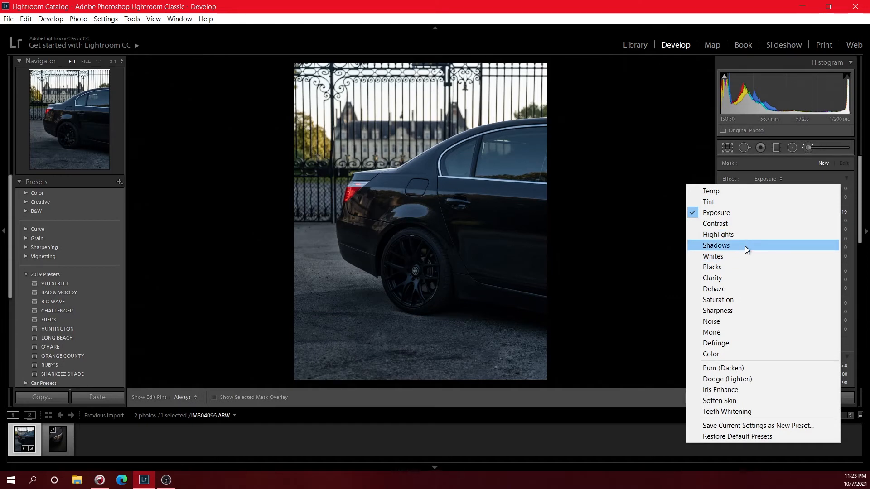
left_click(725, 215)
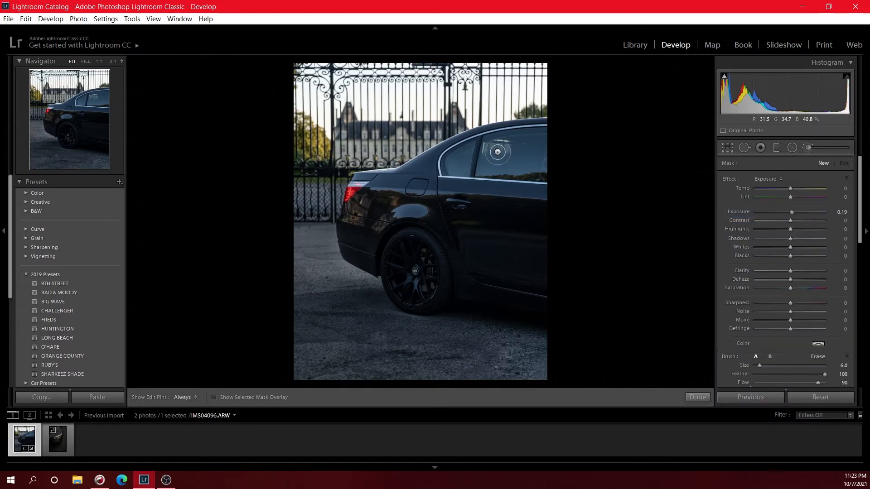
mouse_move(496, 146)
left_mouse_down()
mouse_move(490, 166)
mouse_move(494, 143)
mouse_move(488, 160)
mouse_move(493, 144)
mouse_move(511, 141)
mouse_move(499, 141)
mouse_move(536, 144)
mouse_move(530, 168)
mouse_move(512, 168)
mouse_move(540, 177)
mouse_move(546, 162)
mouse_move(485, 170)
mouse_move(492, 151)
mouse_move(524, 153)
mouse_move(488, 147)
mouse_move(527, 137)
mouse_move(542, 136)
mouse_move(548, 162)
mouse_move(542, 172)
mouse_move(485, 159)
left_mouse_up()
key("h")
key("o")
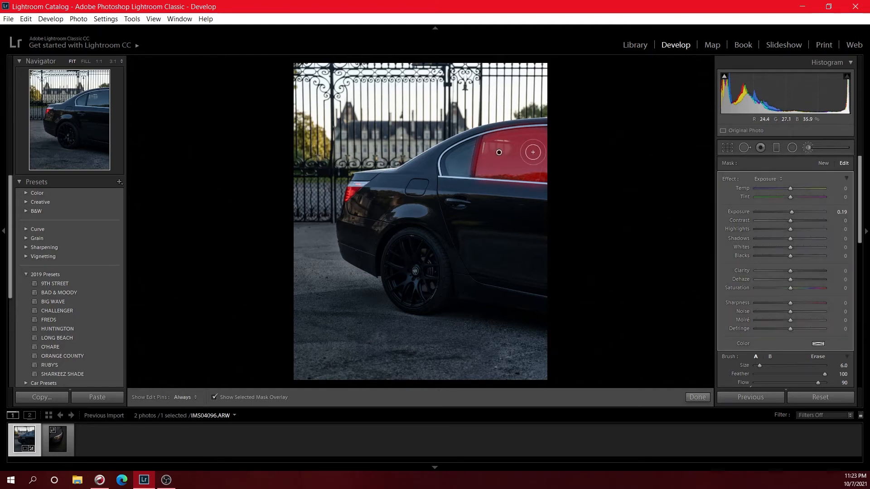
Hide the mask overlay and set the window mask's Exposure to -1.25, Contrast -11, Highlights -19 and Shadows -14
key("o")
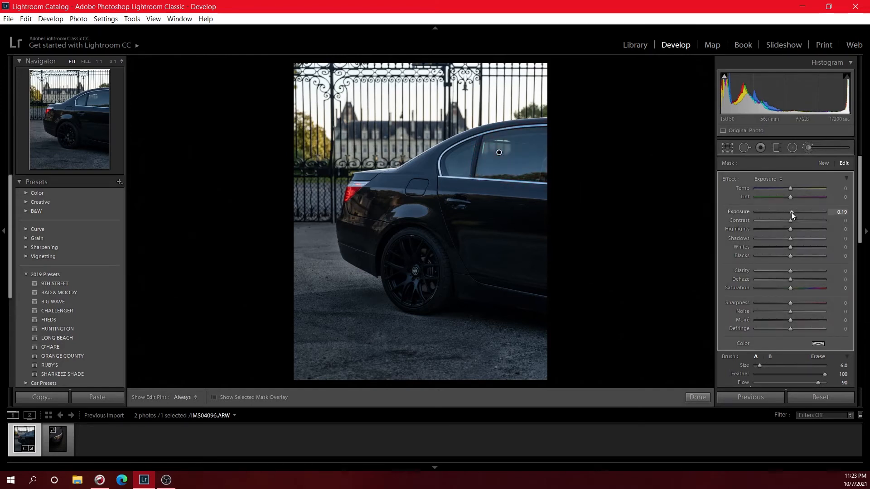
mouse_move(792, 212)
left_mouse_down()
mouse_move(779, 213)
mouse_move(785, 237)
left_mouse_up()
Extend the window mask over the small rear quarter window with a size 4 brush and check its coverage with the overlay
scroll(459, 162, "down", 4)
scroll(459, 163, "up", 2)
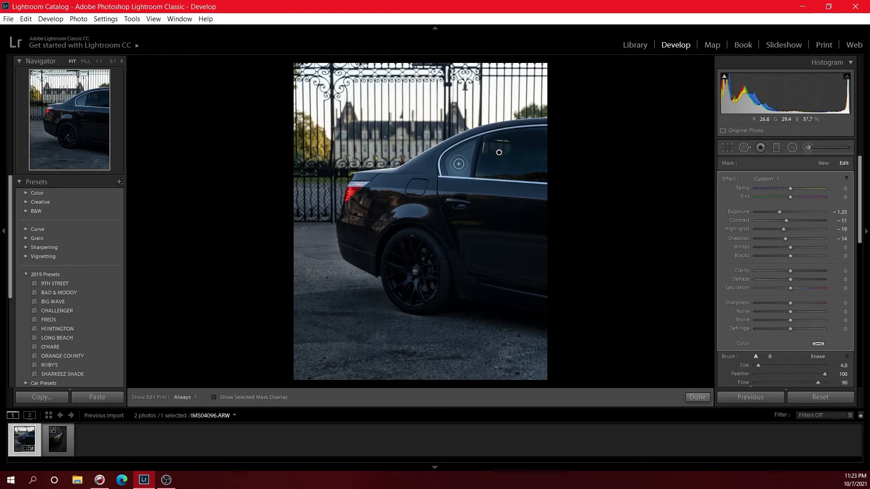
key("o")
key("h")
mouse_move(454, 167)
left_mouse_down()
mouse_move(471, 145)
mouse_move(467, 170)
mouse_move(455, 174)
mouse_move(453, 165)
mouse_move(474, 149)
left_mouse_up()
key("h")
key("o")
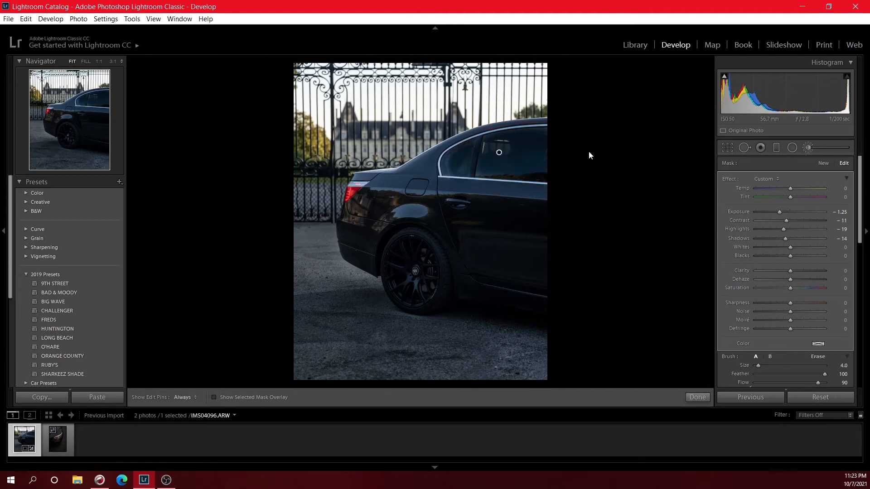
key("h")
key("h")
key("o")
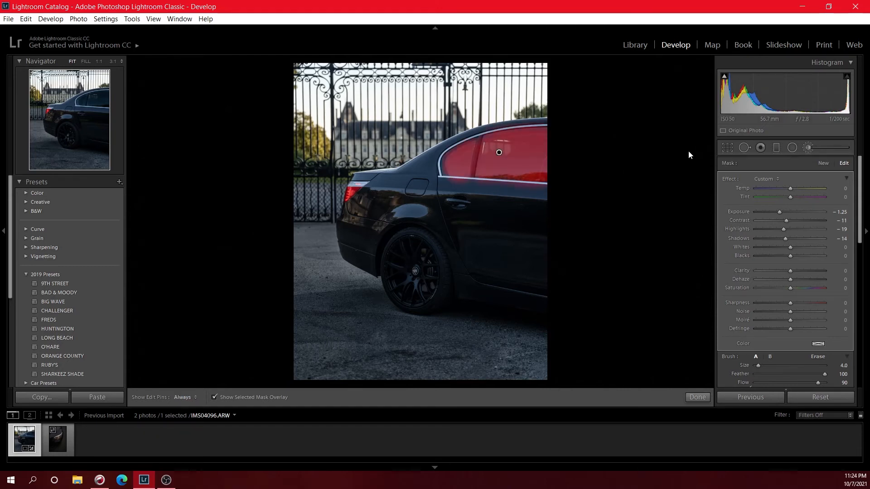
key("o")
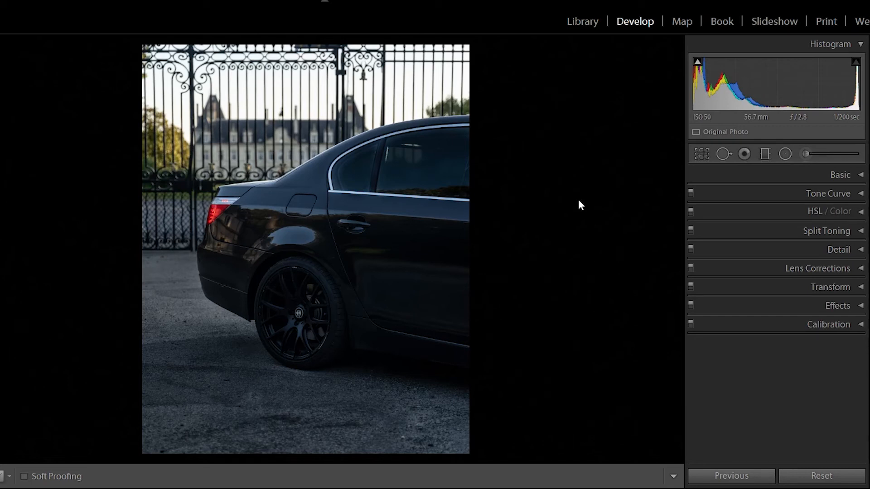
Boost the tail light's colour with the targeted saturation adjustment, bringing Red to +40 and Orange to +24
left_click(860, 212)
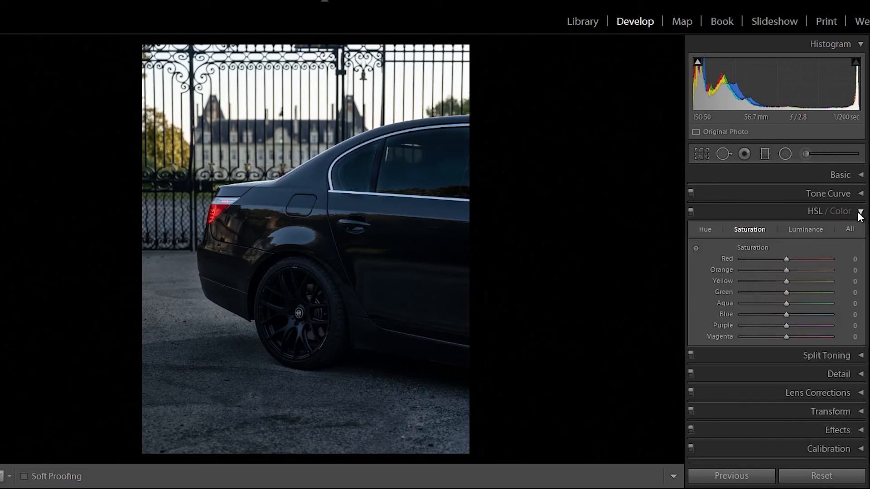
left_click(696, 249)
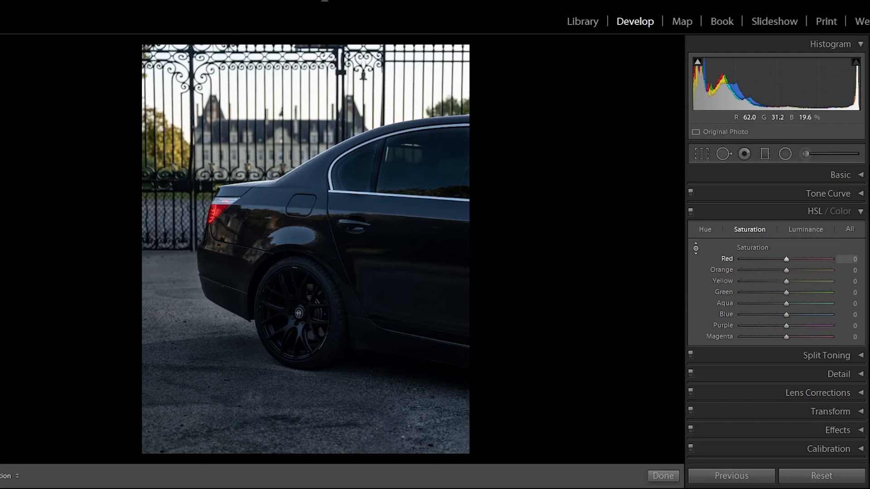
left_click_drag(218, 213, 218, 211)
left_click_drag(218, 211, 218, 199)
left_click_drag(218, 212, 218, 212)
left_click_drag(218, 211, 218, 215)
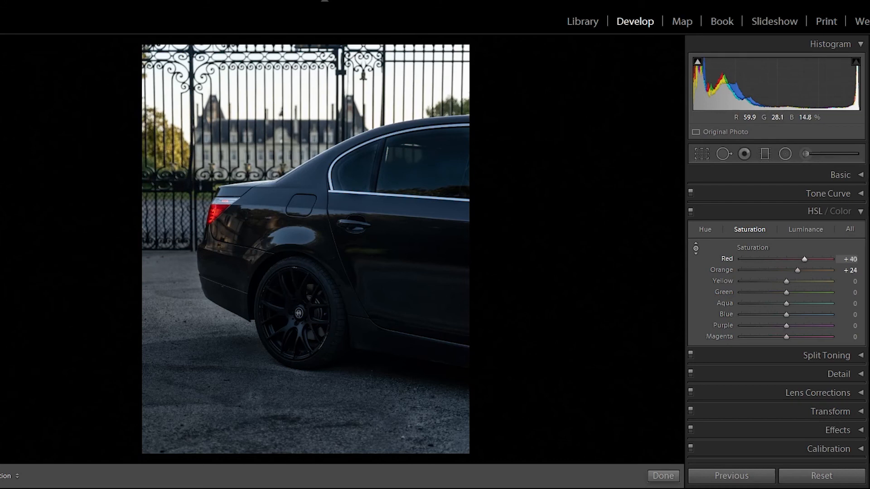